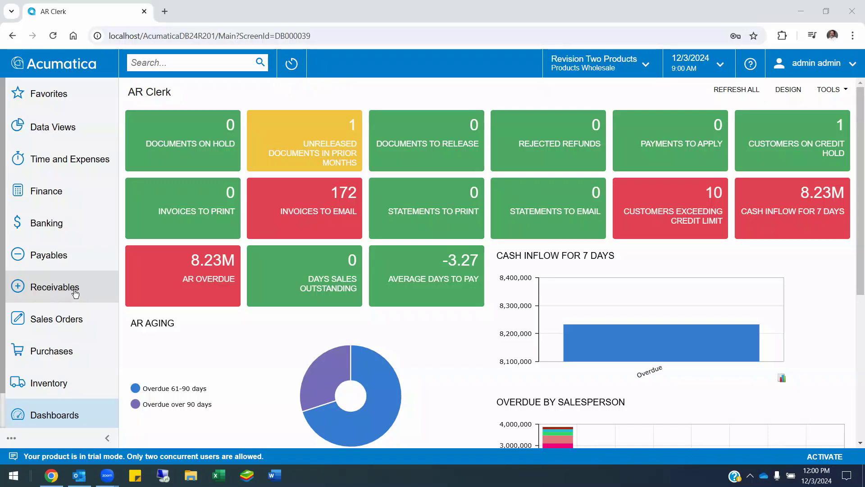
{"action": "left_click", "coordinate": [74, 289]}
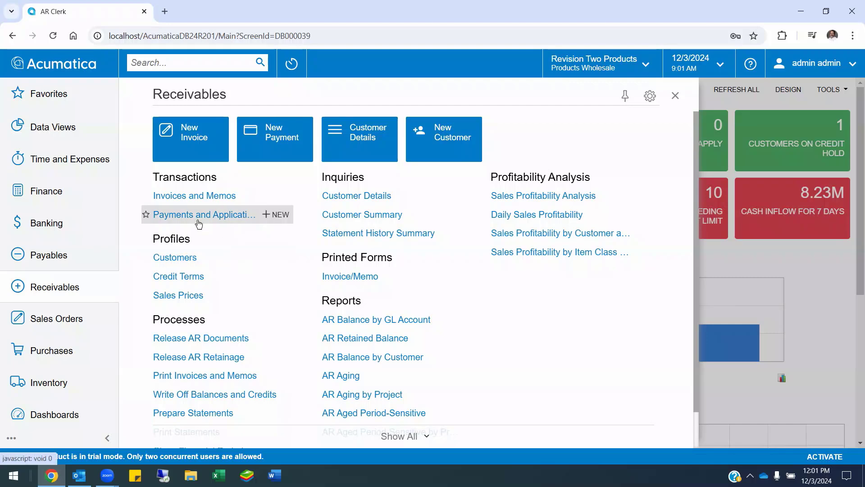
{"action": "left_click", "coordinate": [201, 196]}
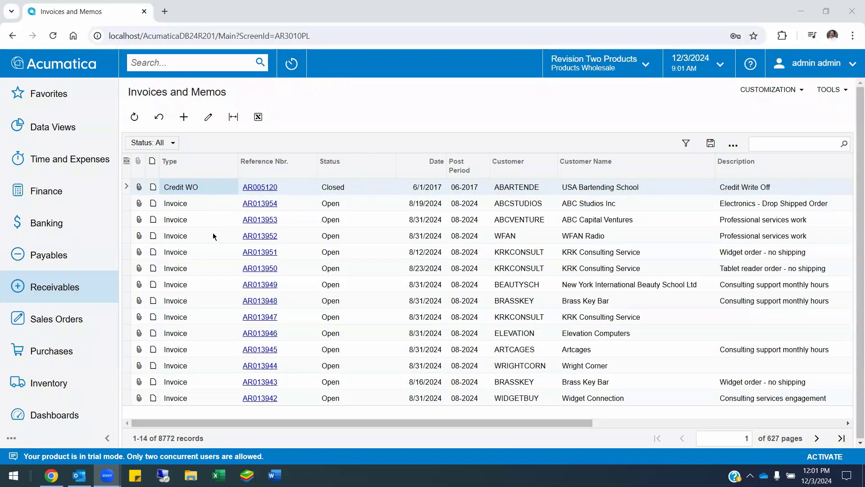
{"action": "left_click", "coordinate": [418, 173]}
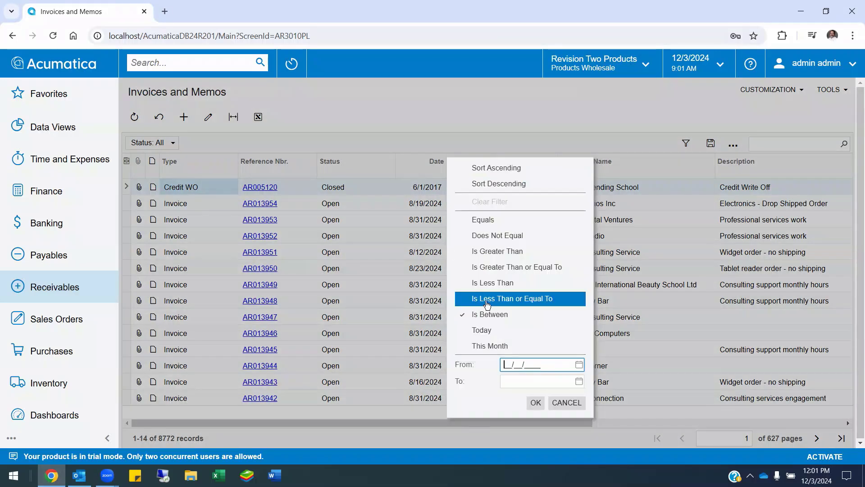
{"action": "left_click", "coordinate": [503, 257]}
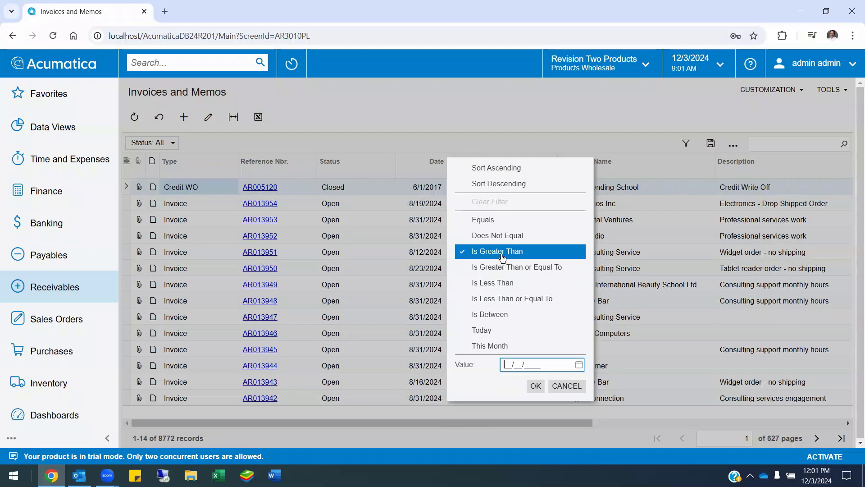
{"action": "left_click", "coordinate": [579, 365]}
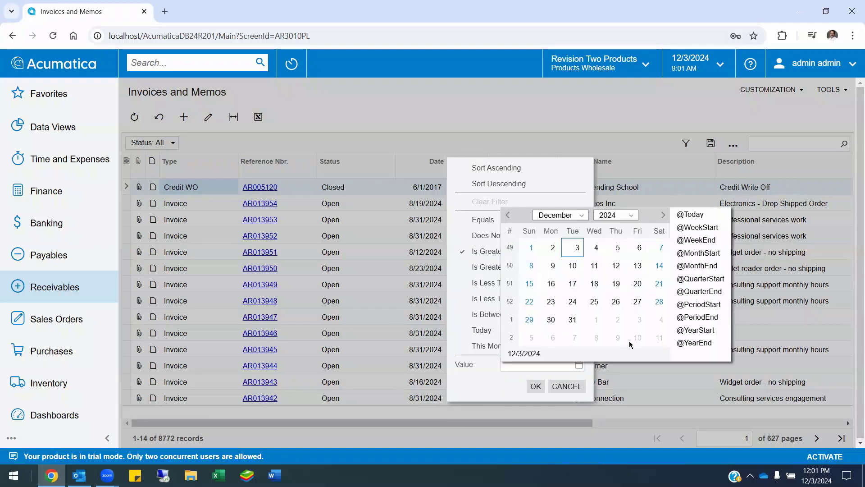
{"action": "left_click", "coordinate": [693, 331]}
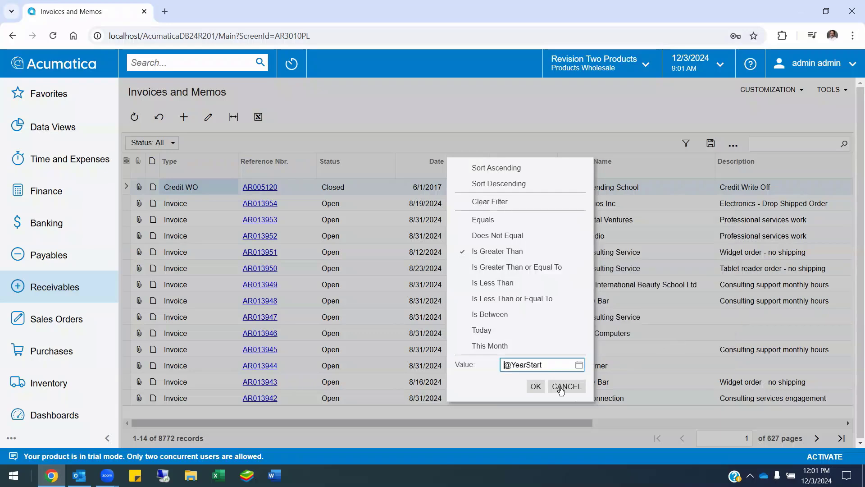
{"action": "left_click", "coordinate": [535, 386]}
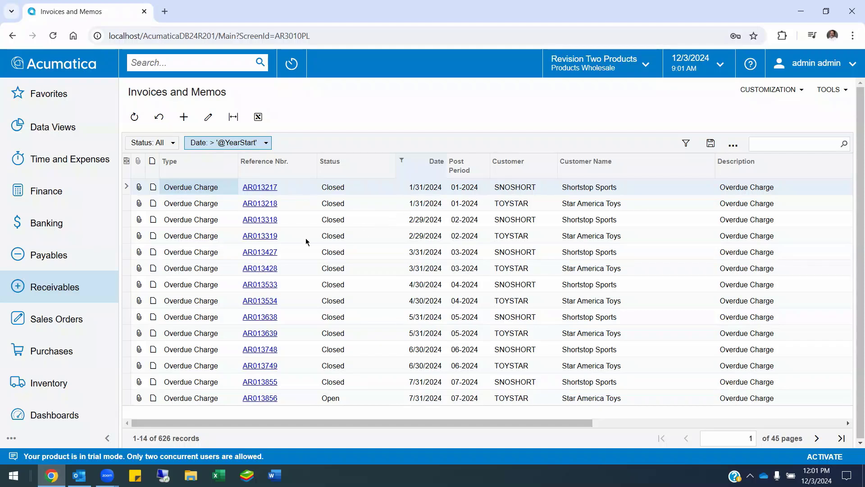
- Filter the Type column so that only the Invoice type is included
{"action": "left_click", "coordinate": [194, 171]}
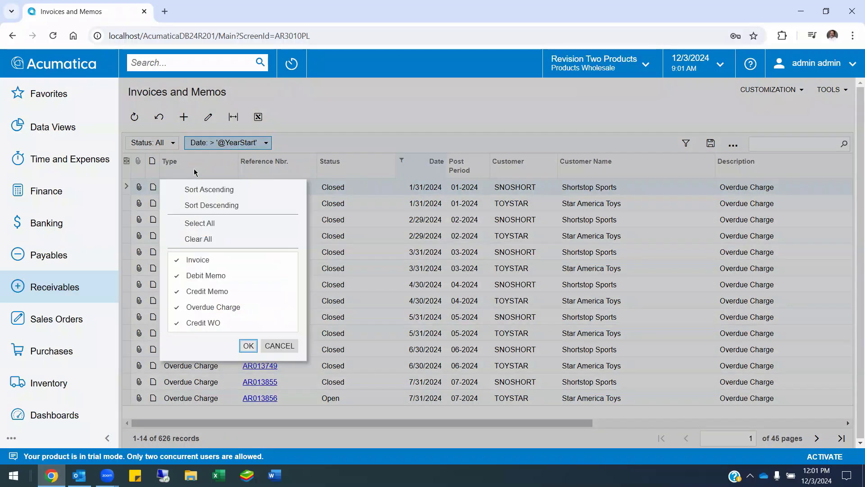
{"action": "left_click", "coordinate": [211, 239]}
{"action": "left_click", "coordinate": [209, 265]}
{"action": "left_click", "coordinate": [251, 350]}
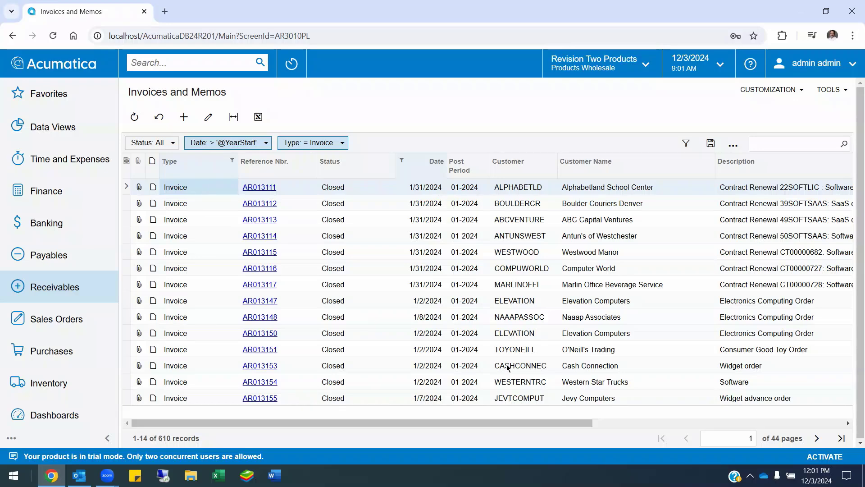
- Remove the Unreleased Retainage and Currency columns from the list through its column configuration
{"action": "left_click_drag", "start_coordinate": [521, 423], "coordinate": [800, 382]}
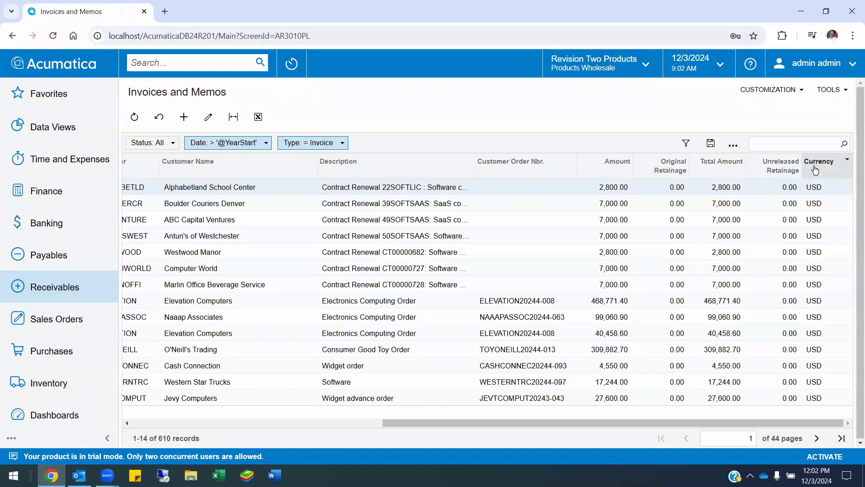
{"action": "left_click_drag", "start_coordinate": [732, 423], "coordinate": [421, 426]}
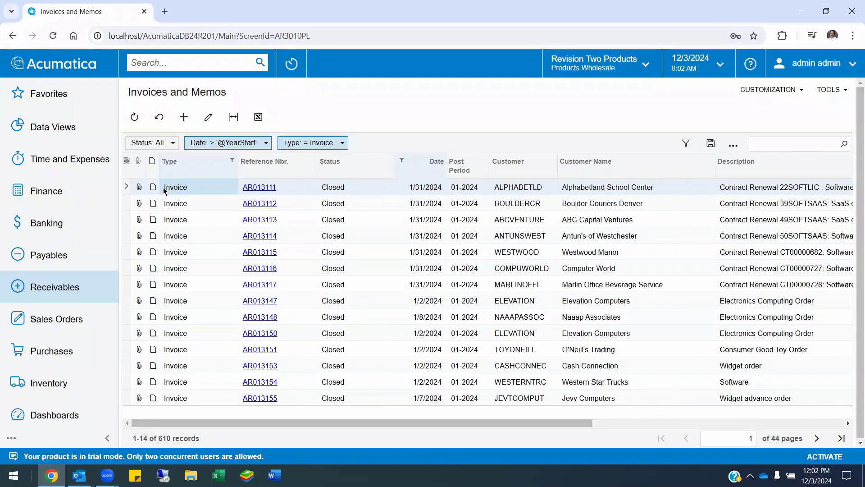
{"action": "left_click", "coordinate": [126, 162]}
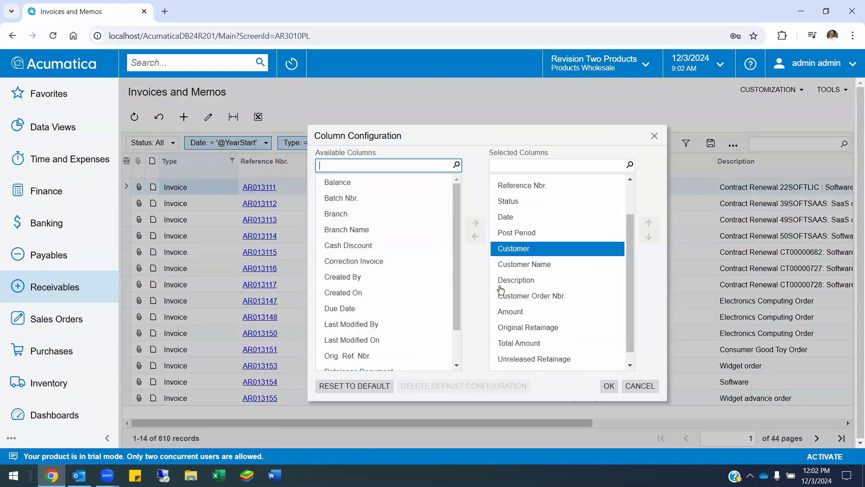
{"action": "scroll", "coordinate": [501, 290], "scroll_direction": "down", "scroll_amount": 1}
{"action": "left_click", "coordinate": [329, 245]}
{"action": "left_click", "coordinate": [558, 253]}
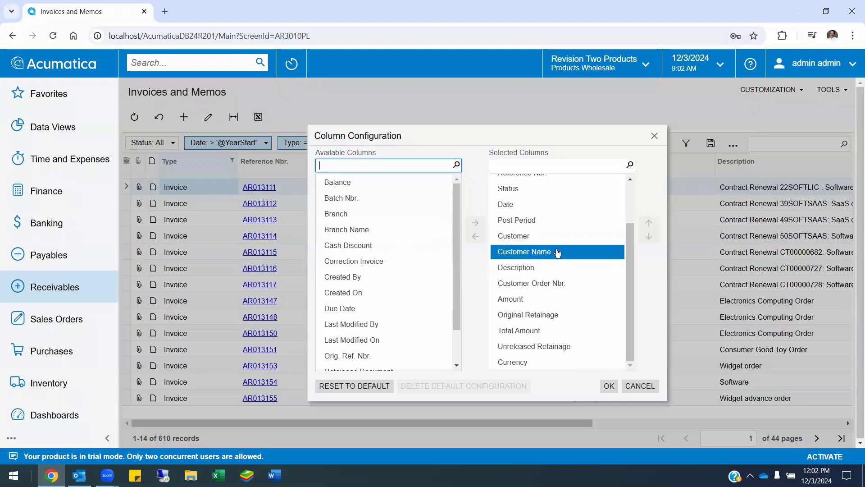
{"action": "scroll", "coordinate": [544, 255], "scroll_direction": "up", "scroll_amount": 1}
{"action": "left_click", "coordinate": [544, 259]}
{"action": "left_click", "coordinate": [543, 228]}
{"action": "left_click", "coordinate": [548, 249]}
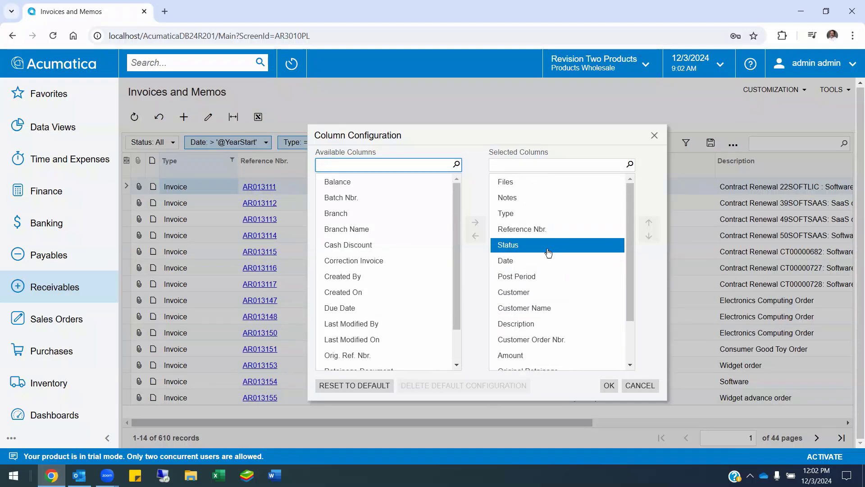
{"action": "scroll", "coordinate": [548, 252], "scroll_direction": "down", "scroll_amount": 2}
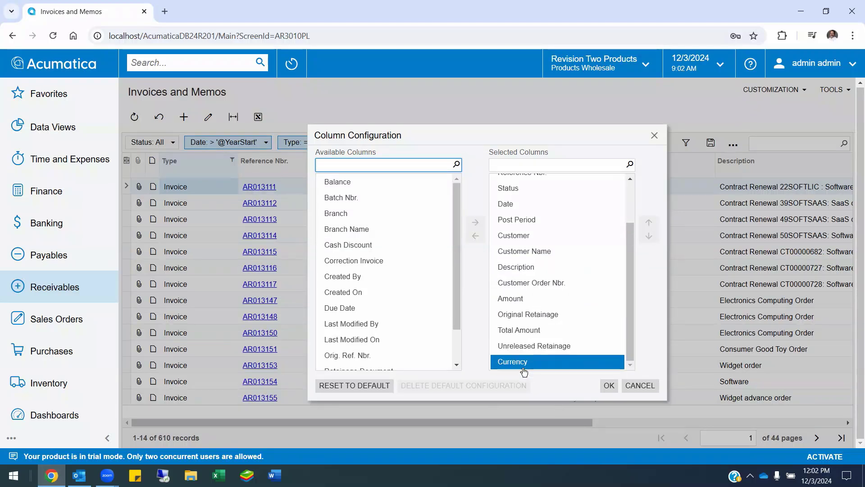
{"action": "left_click", "coordinate": [535, 352]}
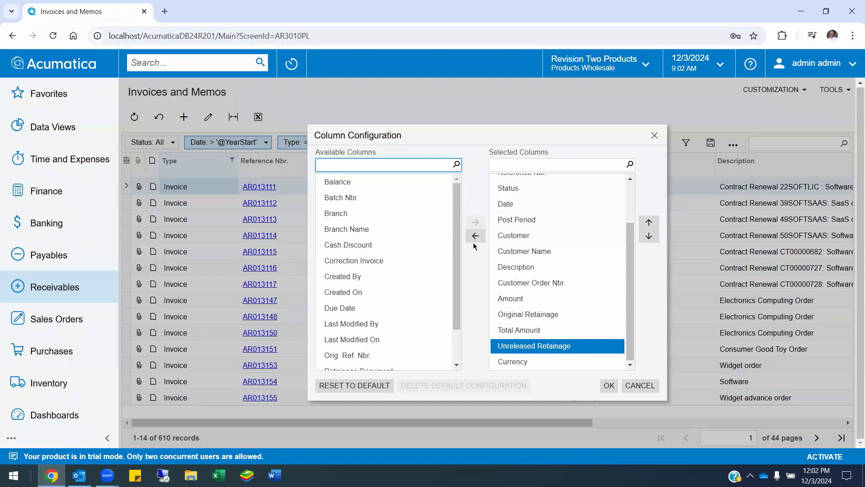
{"action": "left_click", "coordinate": [475, 235]}
{"action": "left_click", "coordinate": [524, 362]}
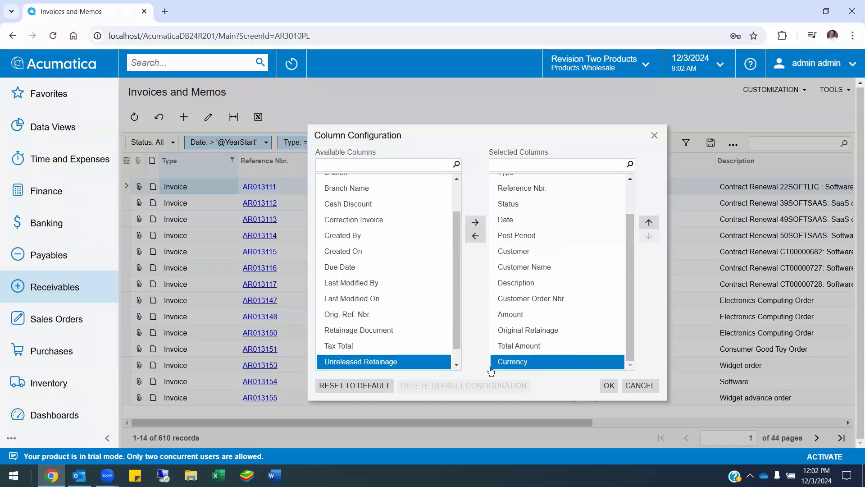
{"action": "left_click", "coordinate": [475, 235]}
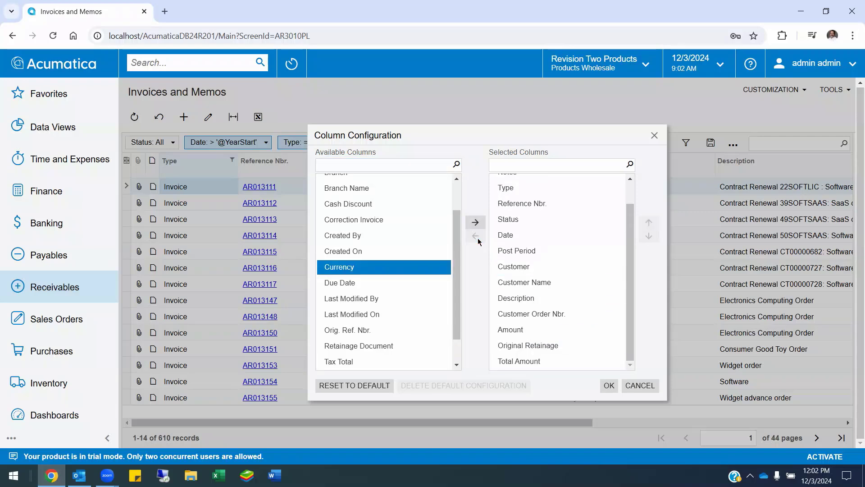
{"action": "left_click", "coordinate": [608, 385]}
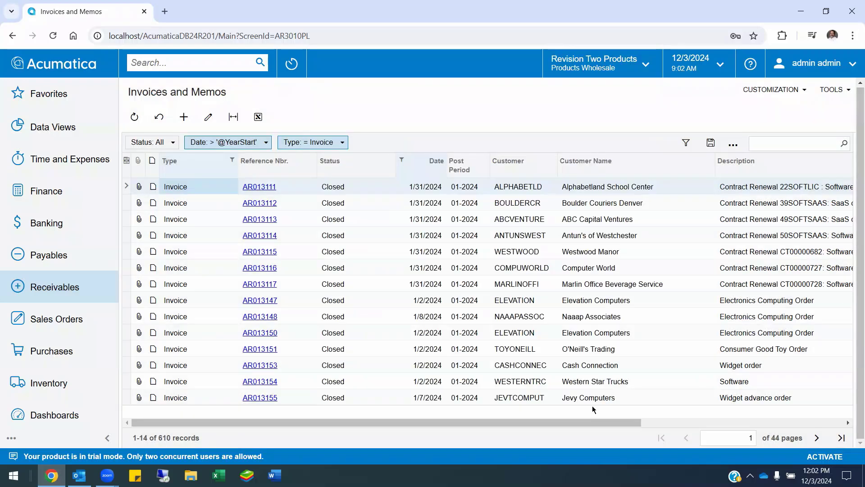
- Add the Branch column to the list, keeping it as the last selected column after Total Amount
{"action": "left_click_drag", "start_coordinate": [616, 424], "coordinate": [835, 400]}
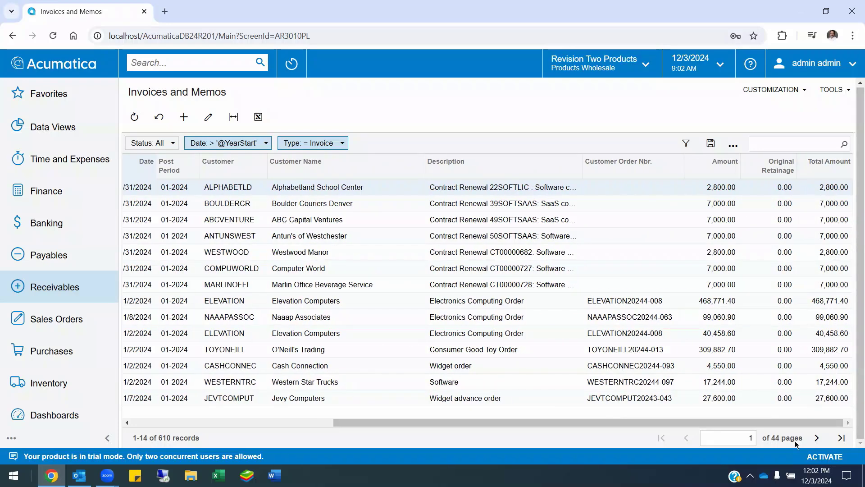
{"action": "left_click_drag", "start_coordinate": [797, 425], "coordinate": [503, 453]}
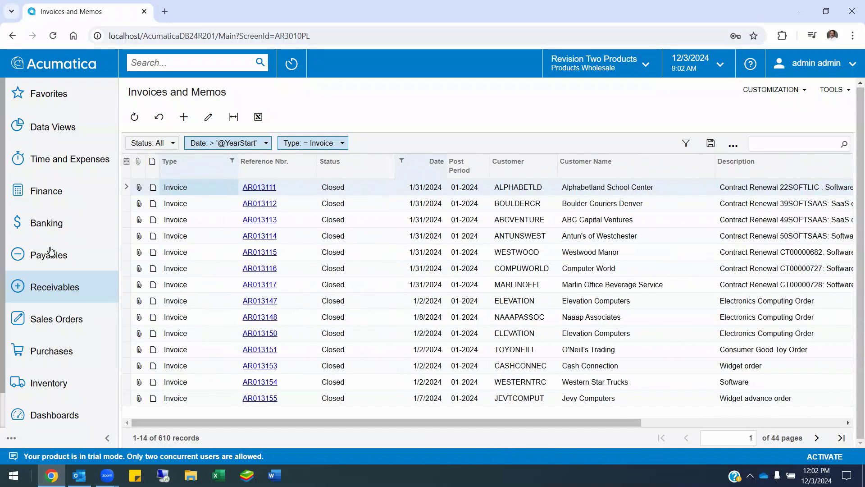
{"action": "left_click", "coordinate": [126, 162]}
{"action": "scroll", "coordinate": [428, 289], "scroll_direction": "up", "scroll_amount": 1}
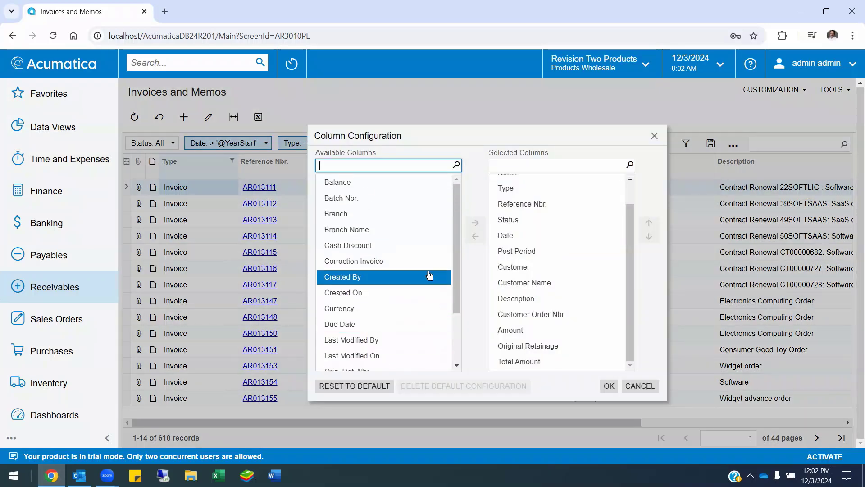
{"action": "left_click", "coordinate": [366, 220]}
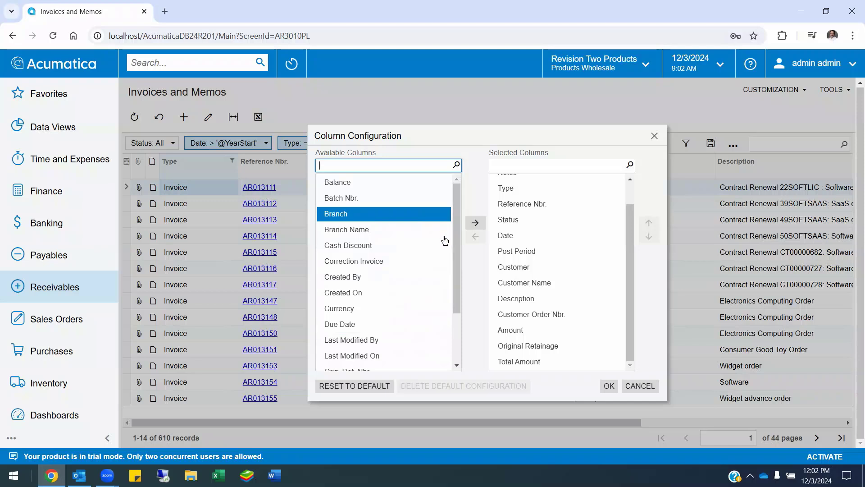
{"action": "left_click", "coordinate": [471, 226]}
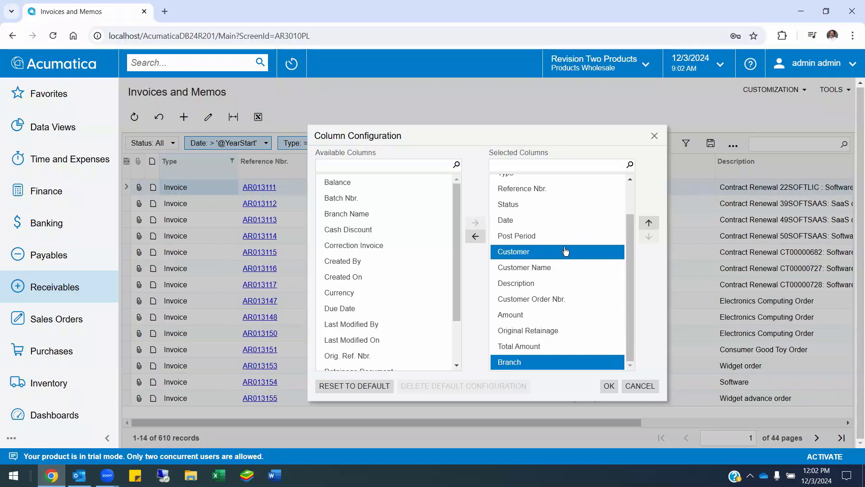
{"action": "left_click", "coordinate": [651, 231]}
{"action": "left_click", "coordinate": [651, 231]}
{"action": "left_click", "coordinate": [652, 238]}
{"action": "left_click", "coordinate": [652, 241]}
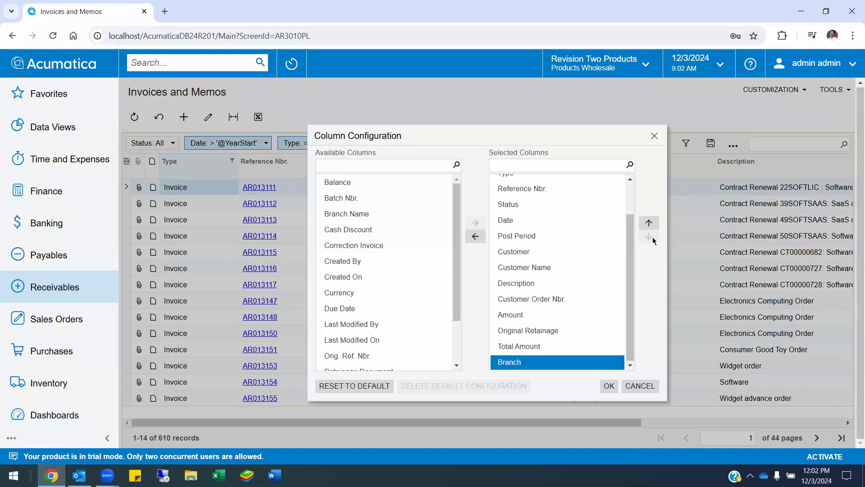
{"action": "left_click", "coordinate": [608, 387]}
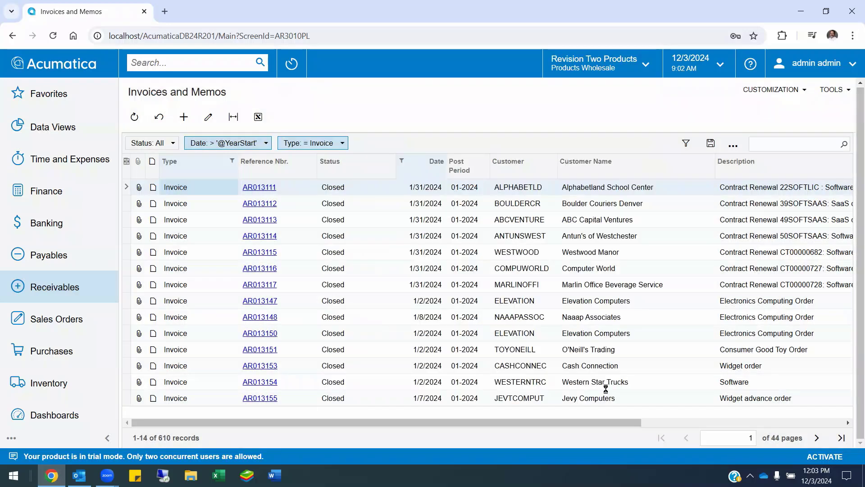
- Export the filtered invoice list to Excel and open the downloaded Invoices and Memos workbook
{"action": "mouse_move", "coordinate": [606, 428]}
{"action": "left_mouse_down"}
{"action": "mouse_move", "coordinate": [840, 428]}
{"action": "mouse_move", "coordinate": [605, 428]}
{"action": "left_mouse_up"}
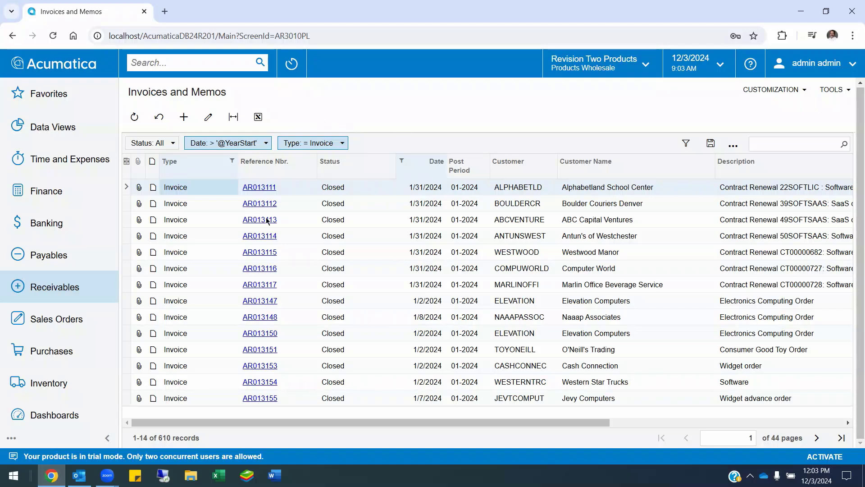
{"action": "left_click", "coordinate": [258, 120]}
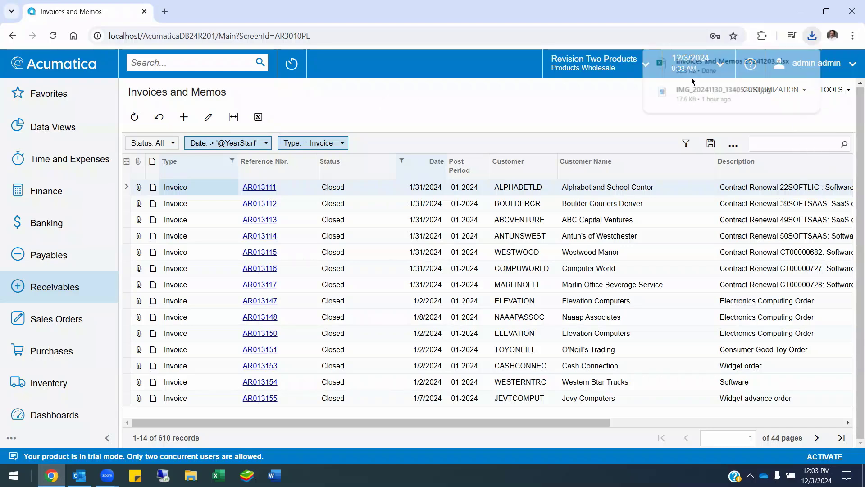
{"action": "left_click", "coordinate": [757, 67]}
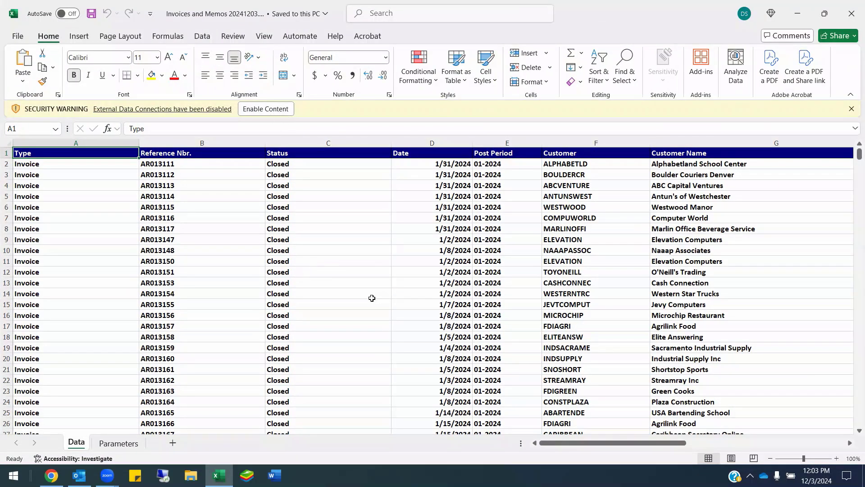
- Look through the exported invoice rows on the Data sheet and return to the header row
{"action": "scroll", "coordinate": [373, 301], "scroll_direction": "down", "scroll_amount": 7}
{"action": "scroll", "coordinate": [373, 302], "scroll_direction": "down", "scroll_amount": 20}
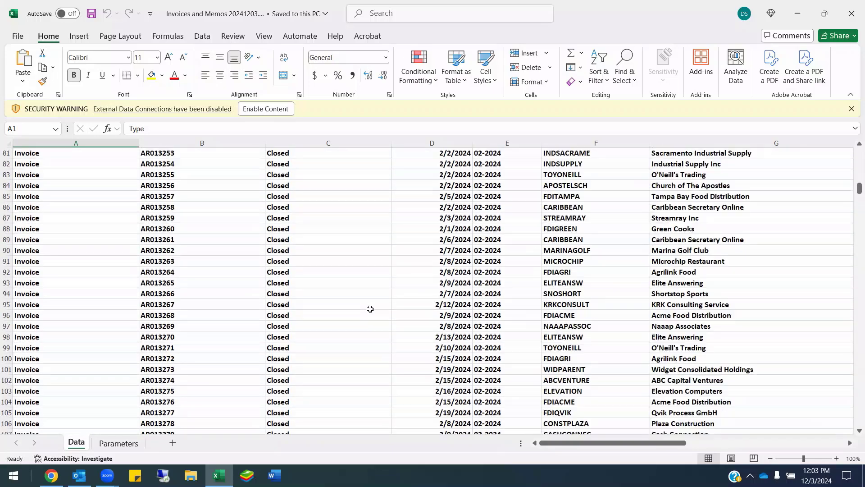
{"action": "scroll", "coordinate": [370, 306], "scroll_direction": "down", "scroll_amount": 8}
{"action": "scroll", "coordinate": [371, 302], "scroll_direction": "up", "scroll_amount": 18}
{"action": "scroll", "coordinate": [375, 283], "scroll_direction": "up", "scroll_amount": 18}
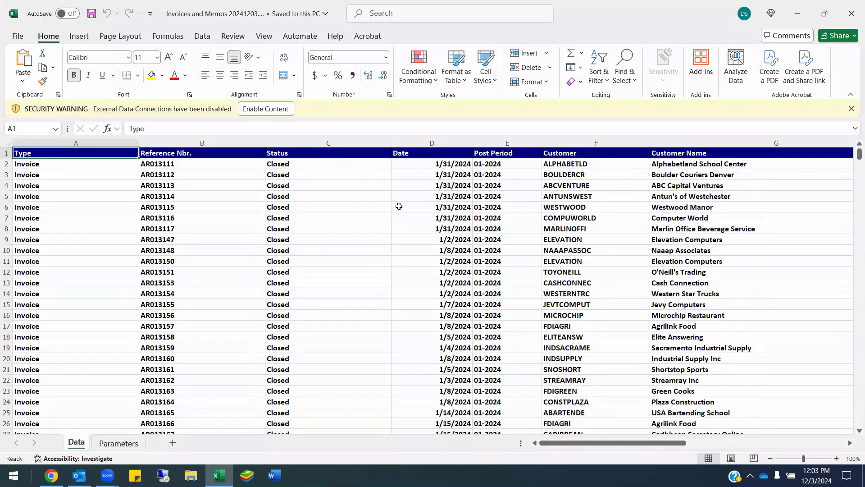